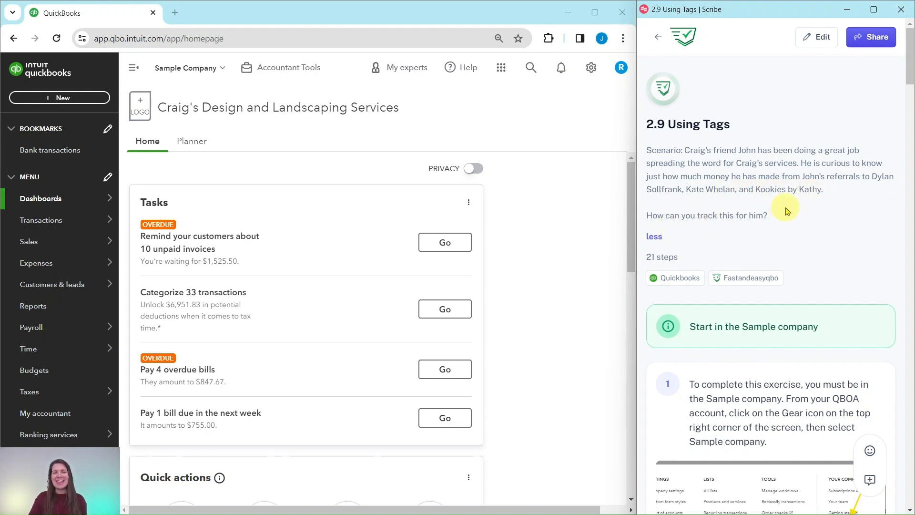
Read the Using Tags exercise instructions in the guide panel.
scroll(787, 211, down, 3)
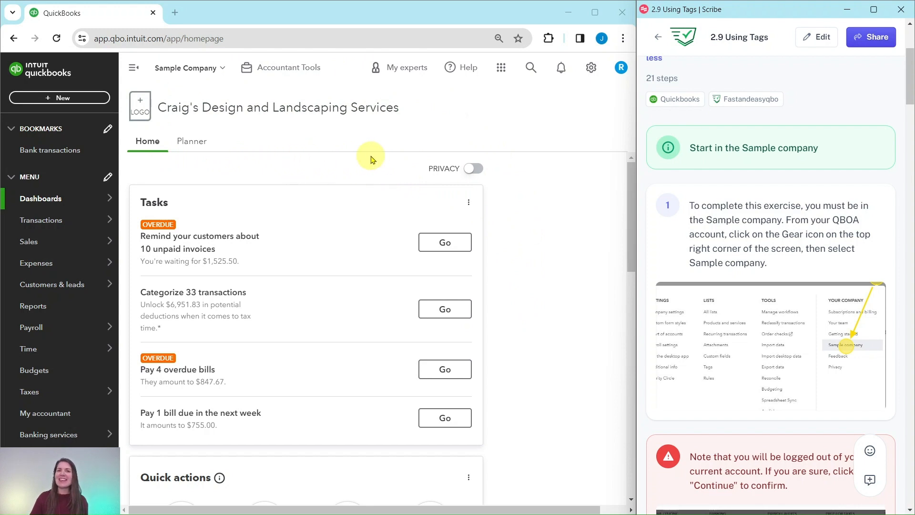
scroll(734, 165, down, 3)
scroll(734, 165, down, 8)
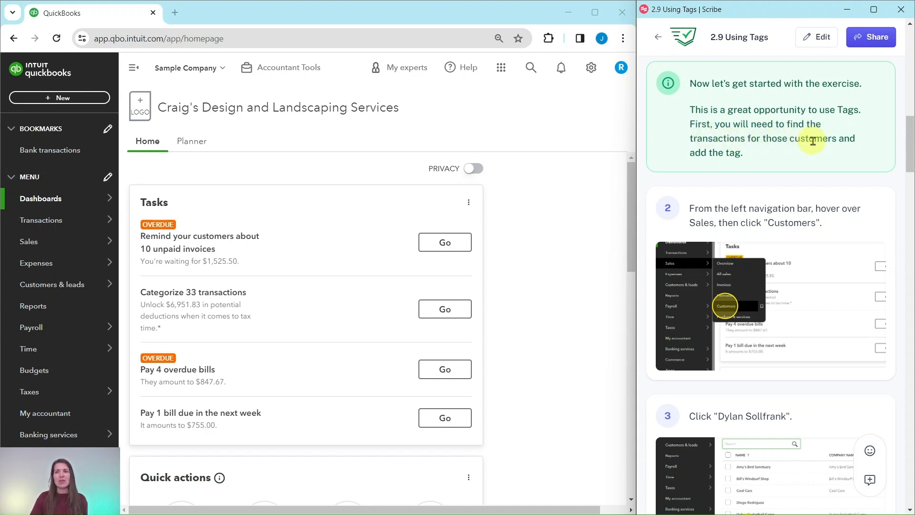
scroll(756, 182, down, 3)
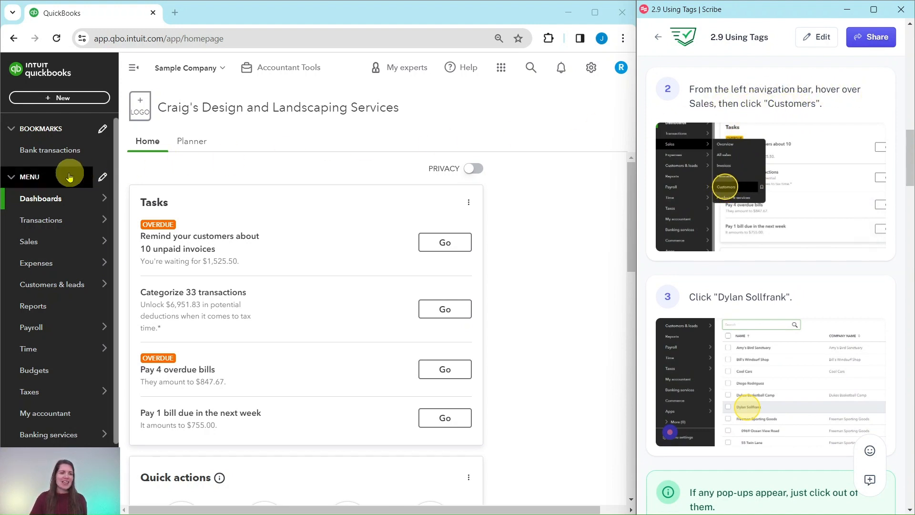
mouse_move(30, 245)
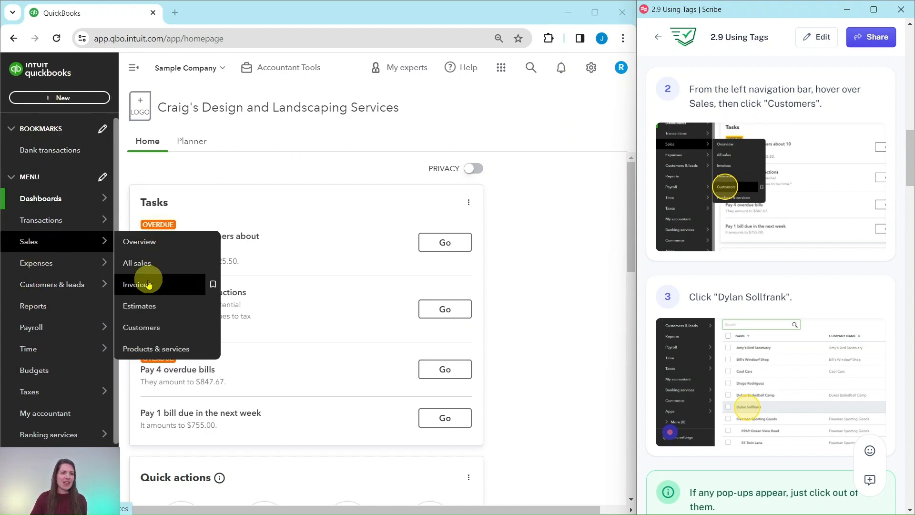
click(146, 332)
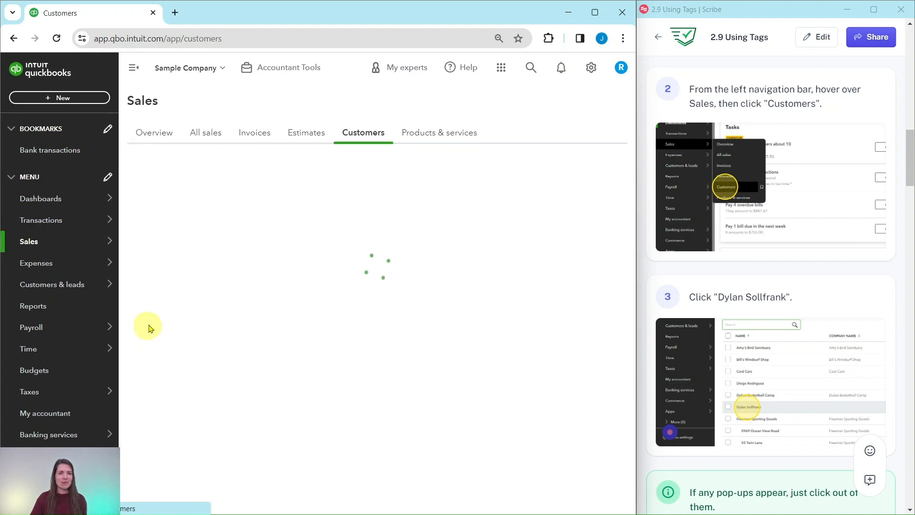
scroll(743, 240, down, 4)
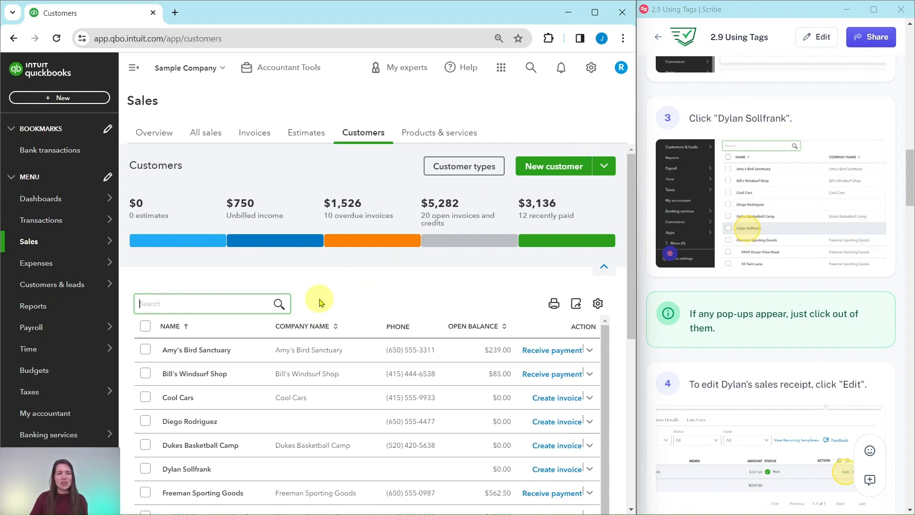
scroll(320, 299, down, 3)
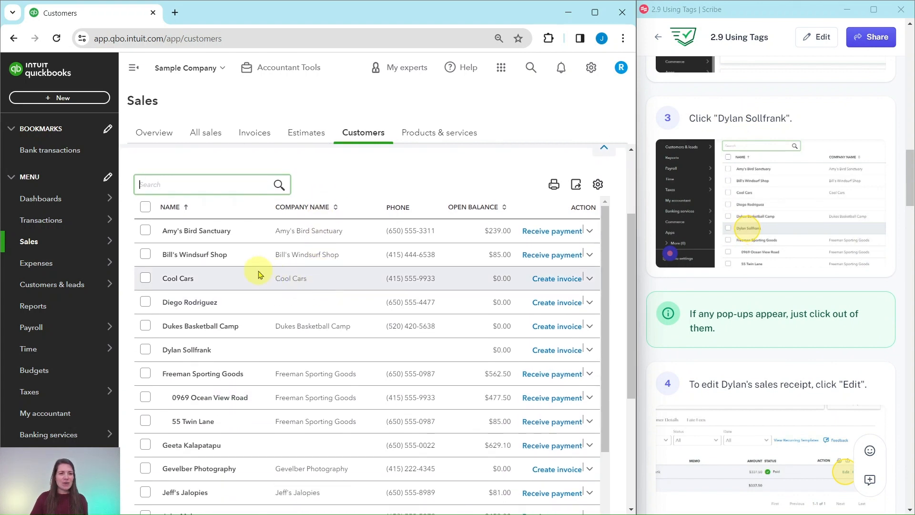
click(185, 355)
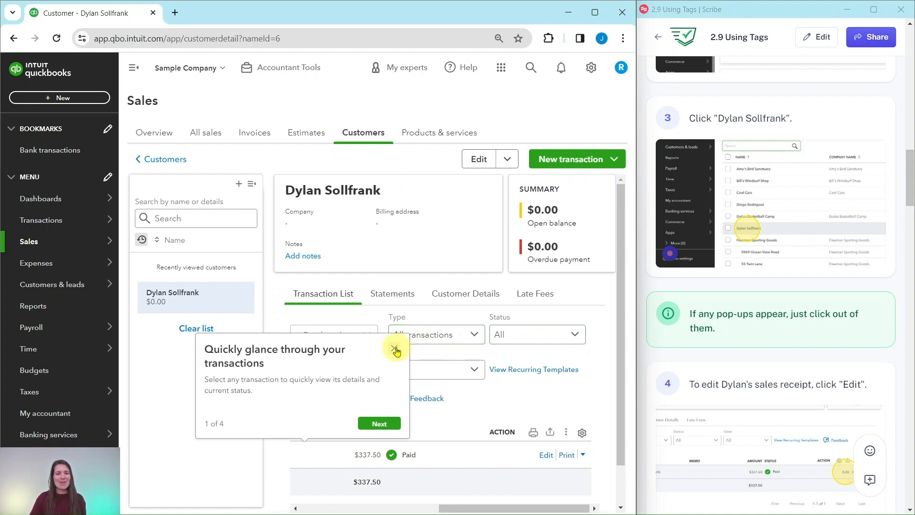
Dismiss the transaction tips pop-up on Dylan's customer page.
click(396, 350)
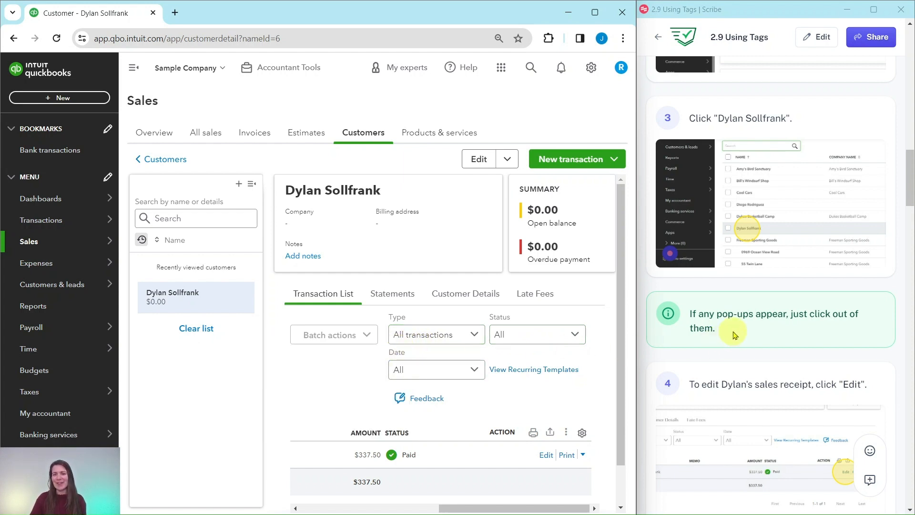
scroll(733, 335, down, 3)
scroll(733, 335, down, 2)
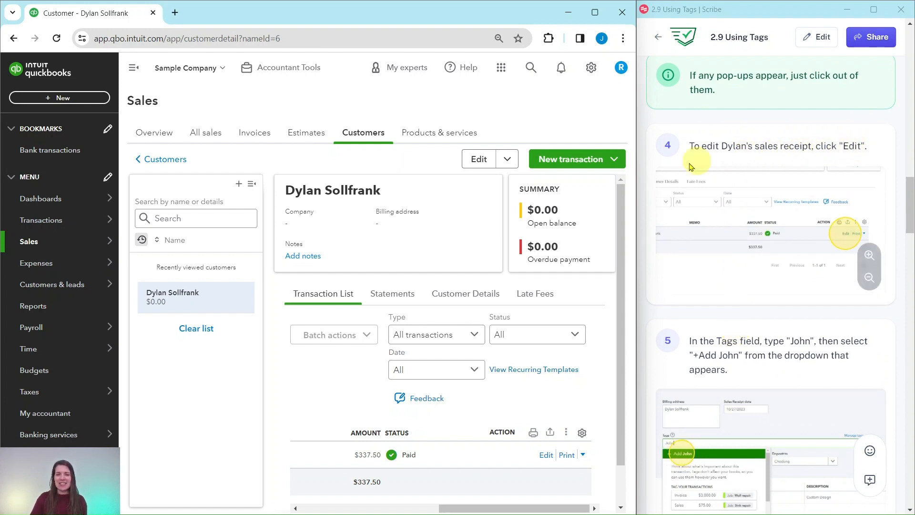
Open Dylan's Sales Receipt 1003 for editing from his transaction list.
drag(508, 508, 389, 508)
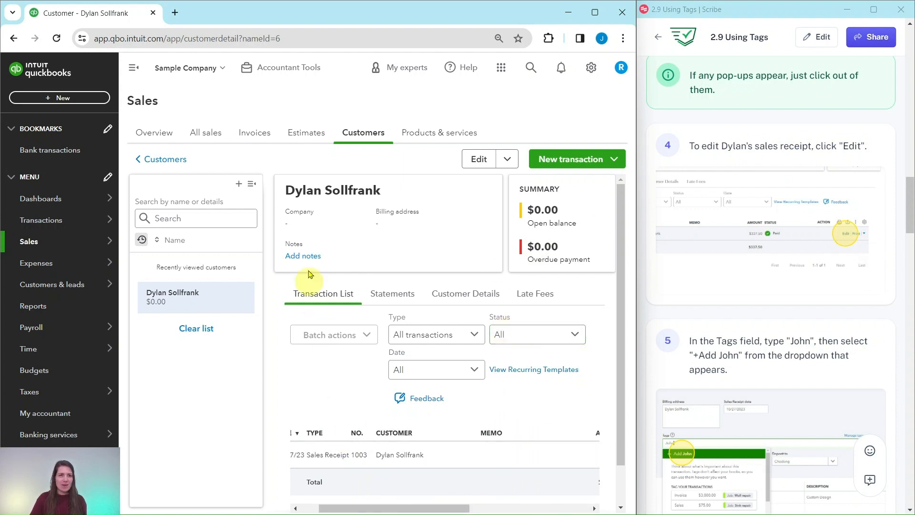
click(251, 185)
scroll(490, 312, down, 1)
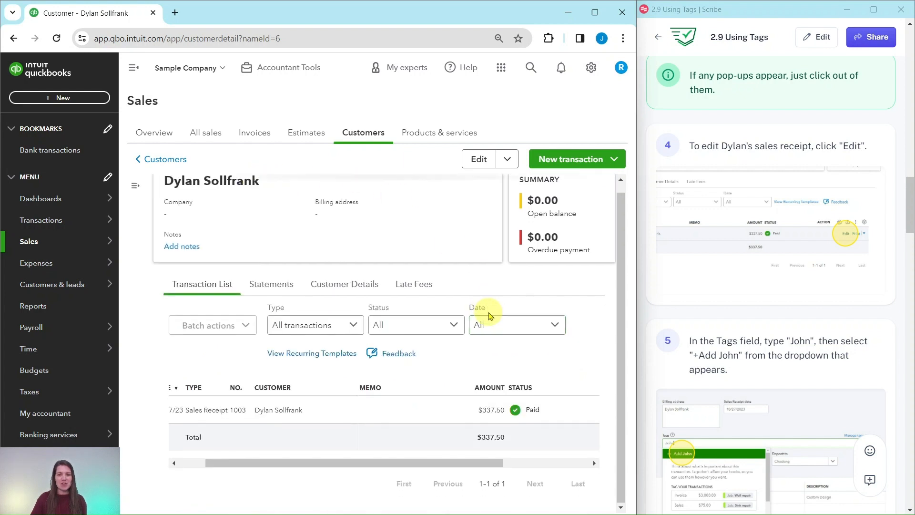
drag(366, 464, 340, 467)
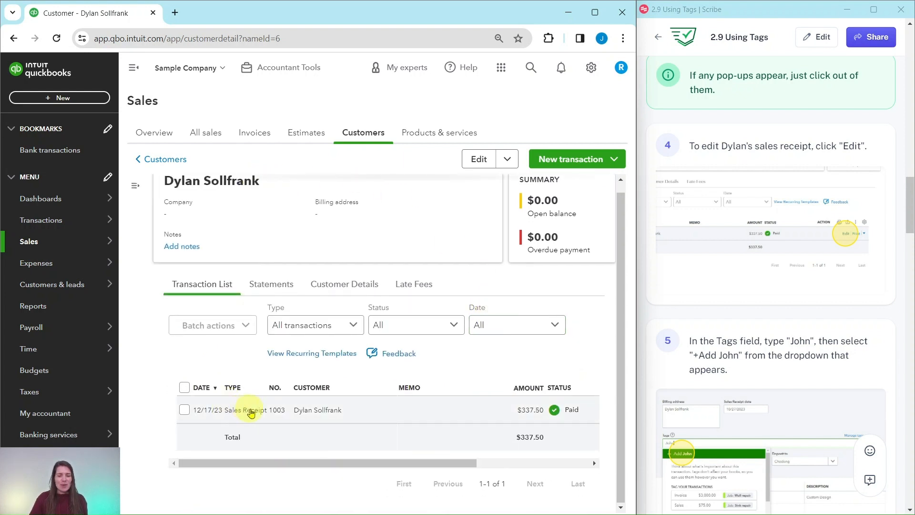
drag(466, 464, 596, 465)
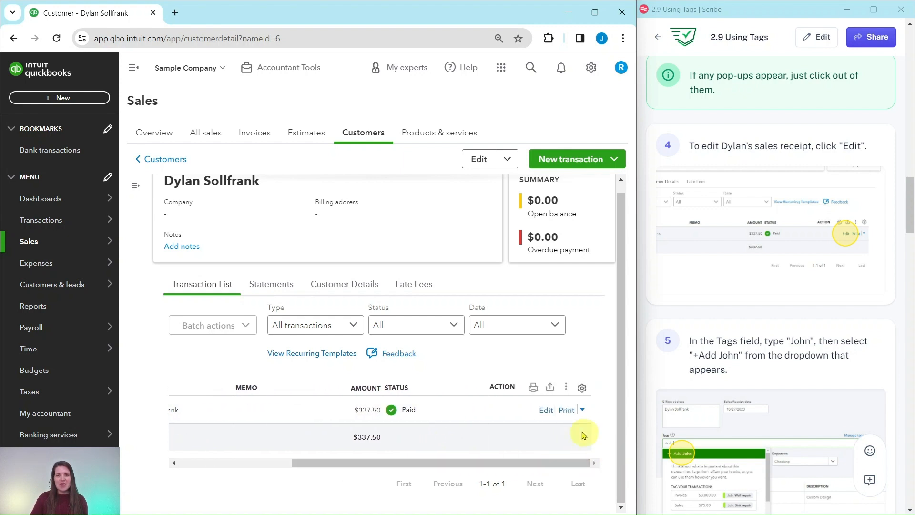
click(547, 411)
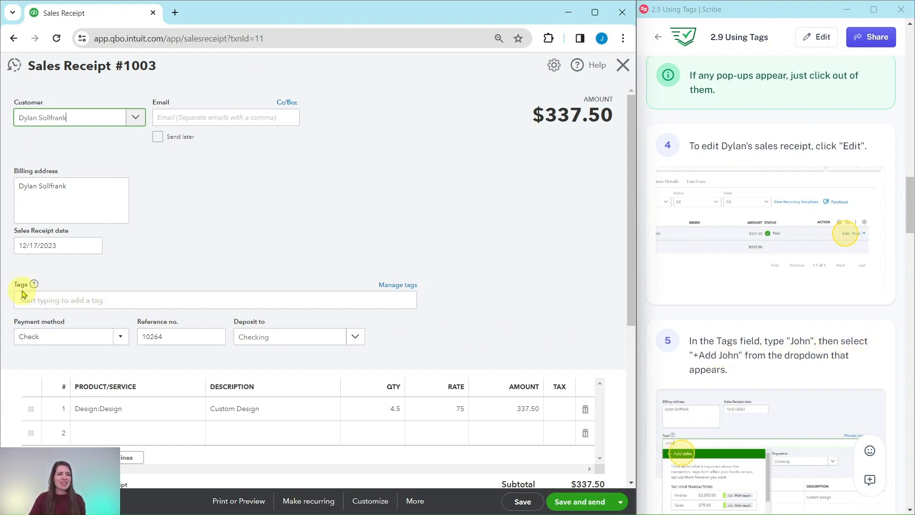
Create a new tag named John and add it to the sales receipt's Tags field.
click(77, 299)
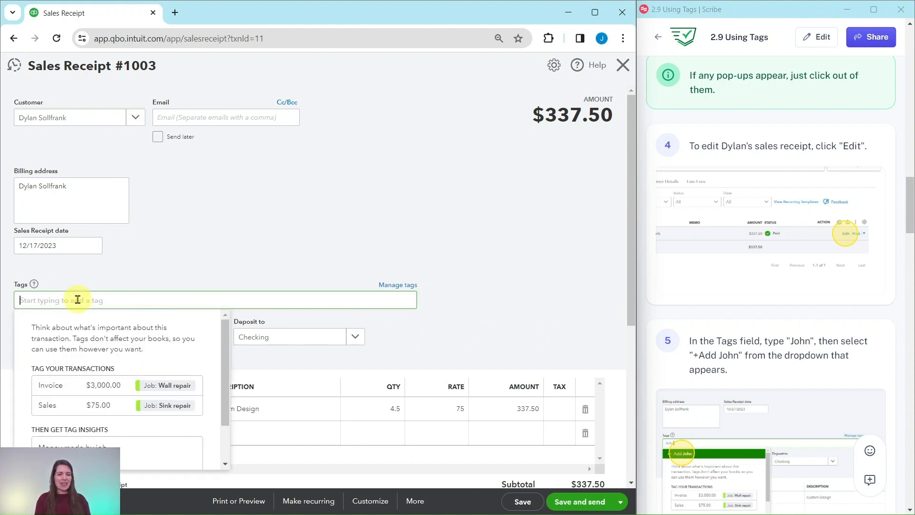
text(John)
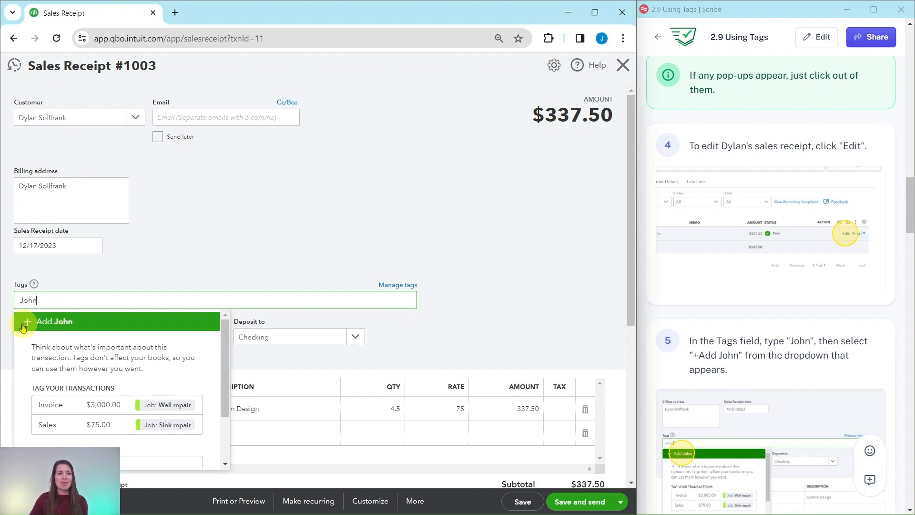
click(55, 324)
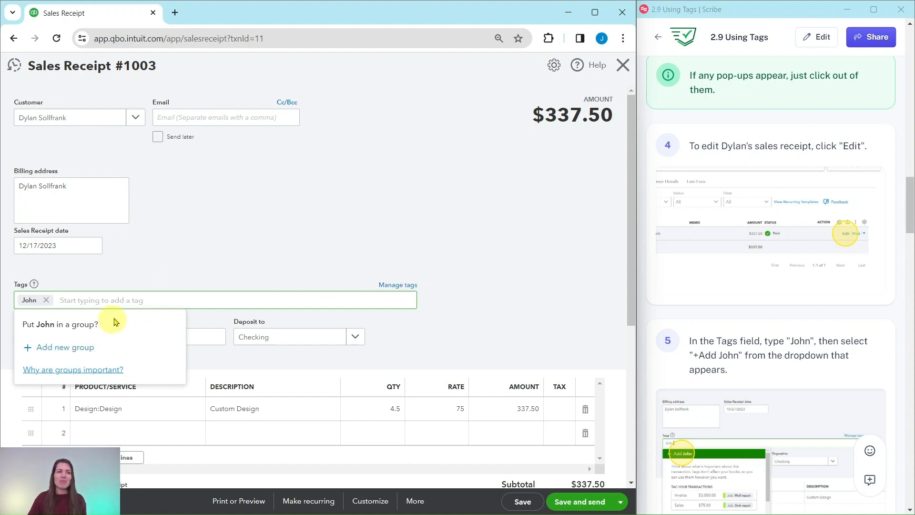
Skip putting the tag in a group and save and close the sales receipt.
click(533, 343)
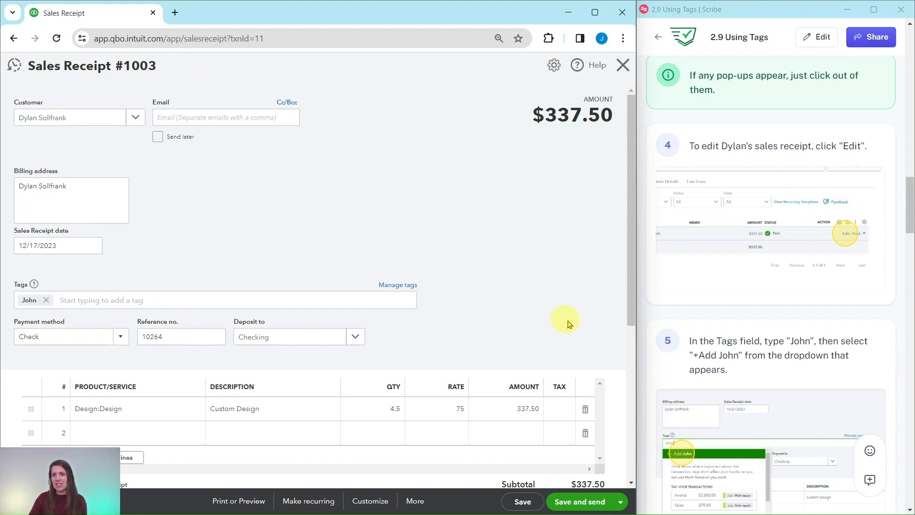
scroll(706, 401, down, 6)
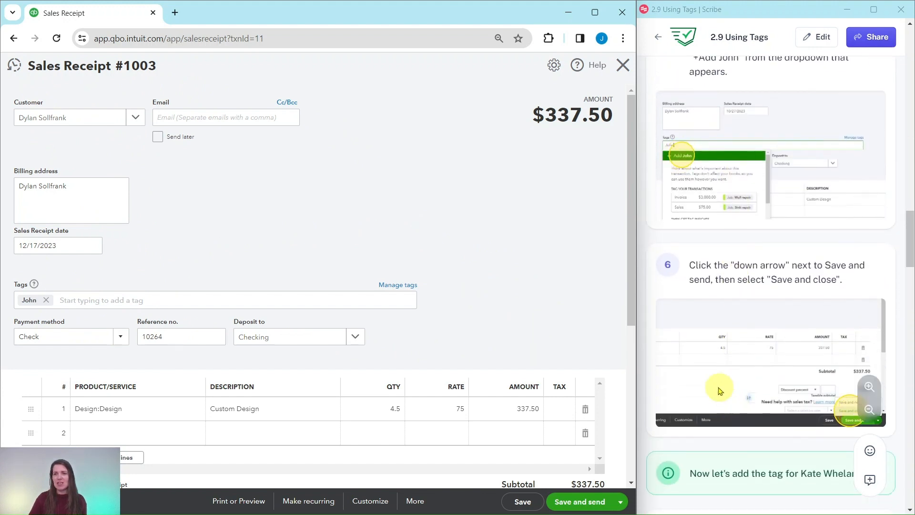
click(620, 502)
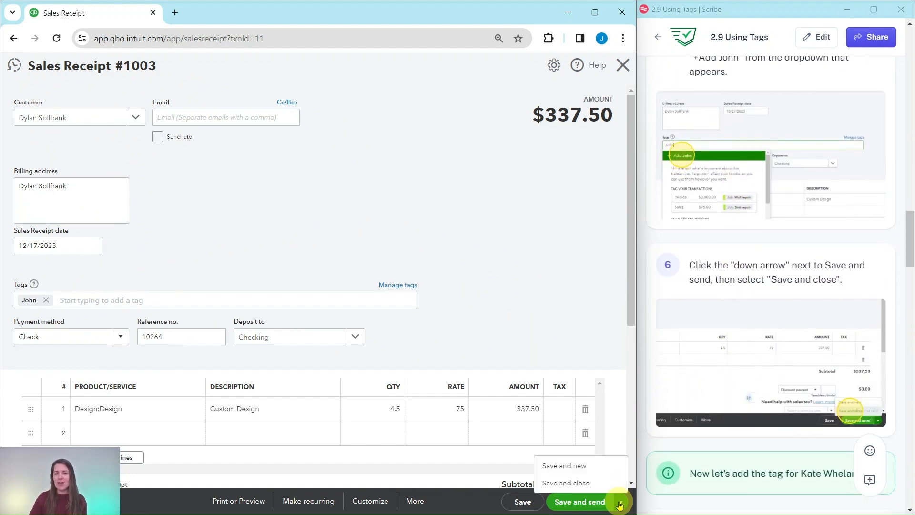
click(564, 483)
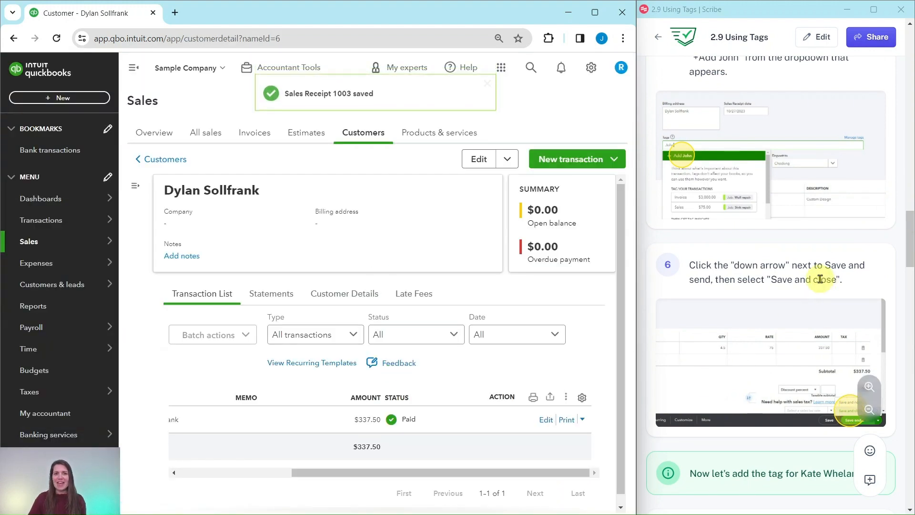
scroll(764, 257, down, 7)
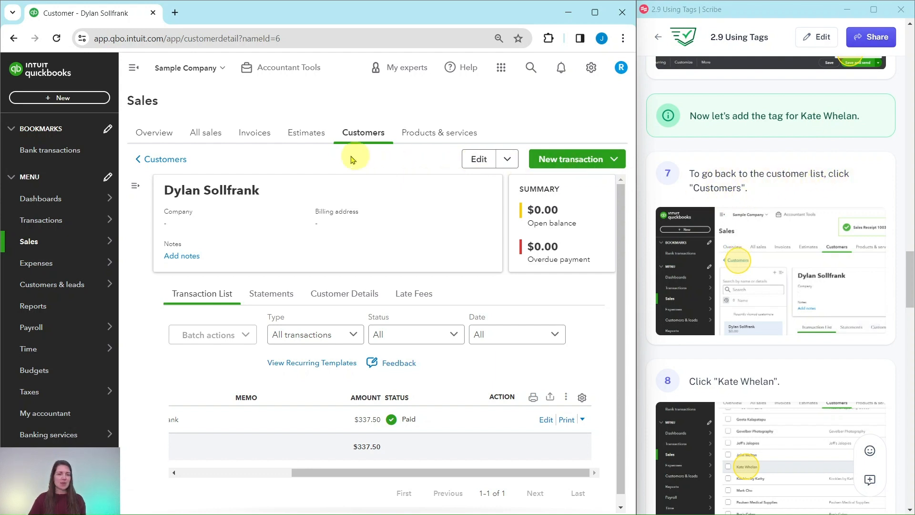
click(162, 162)
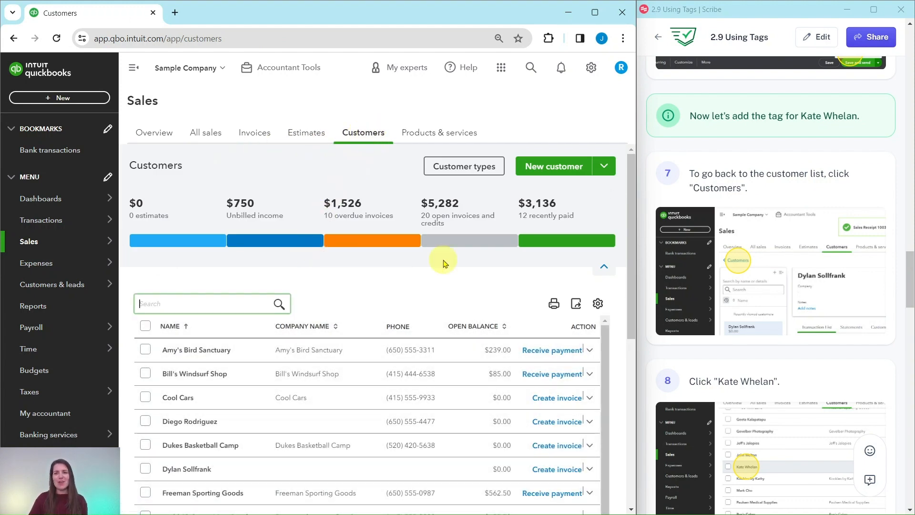
scroll(715, 302, down, 5)
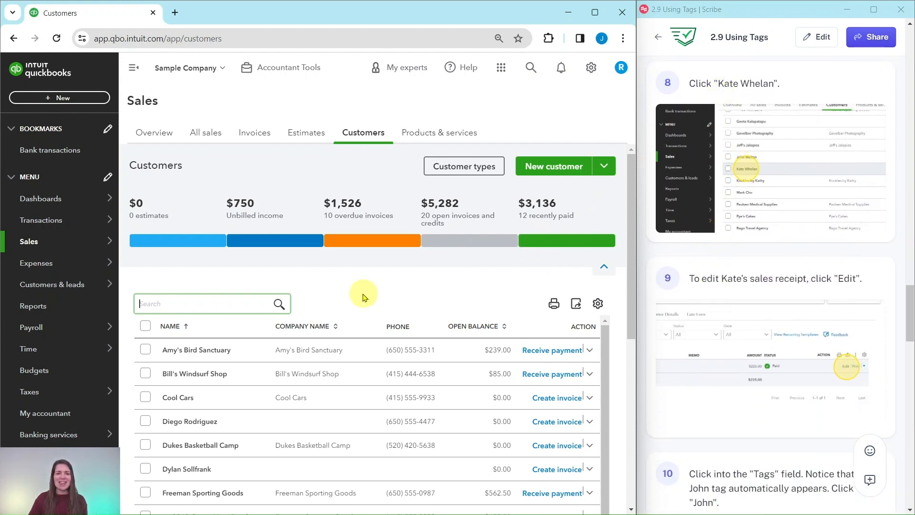
scroll(326, 279, down, 7)
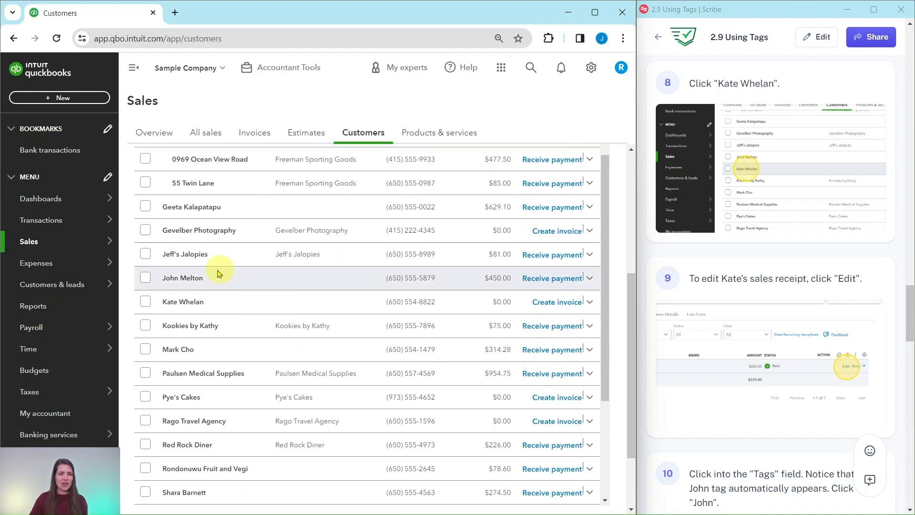
click(187, 306)
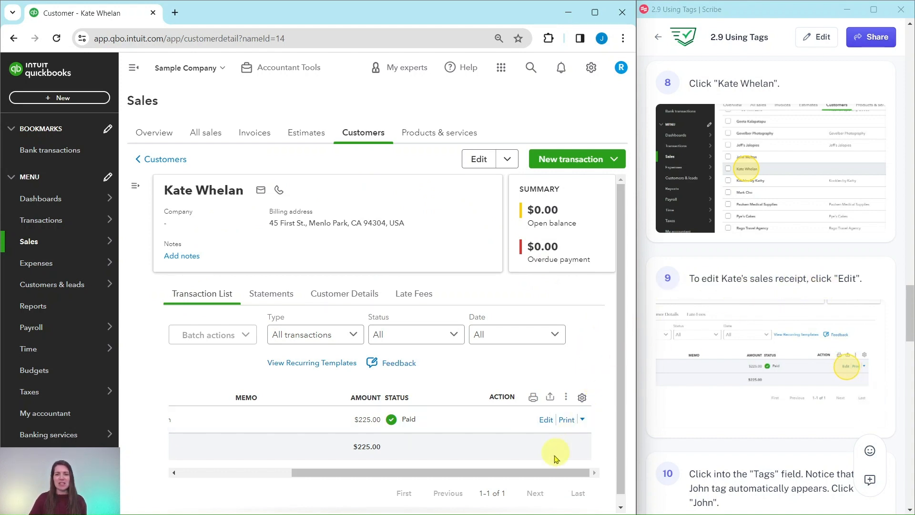
Open Kate's Sales Receipt 1008 for editing from her transaction list.
drag(541, 472, 428, 472)
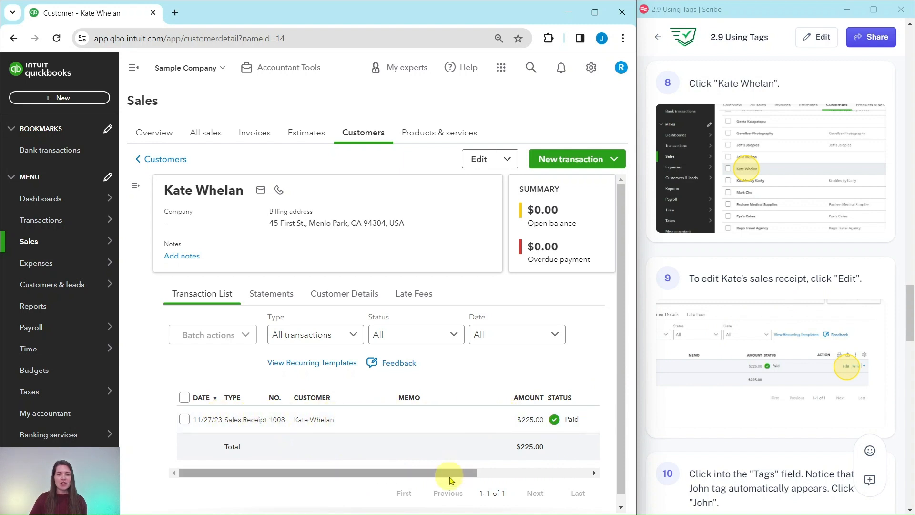
drag(446, 474, 625, 476)
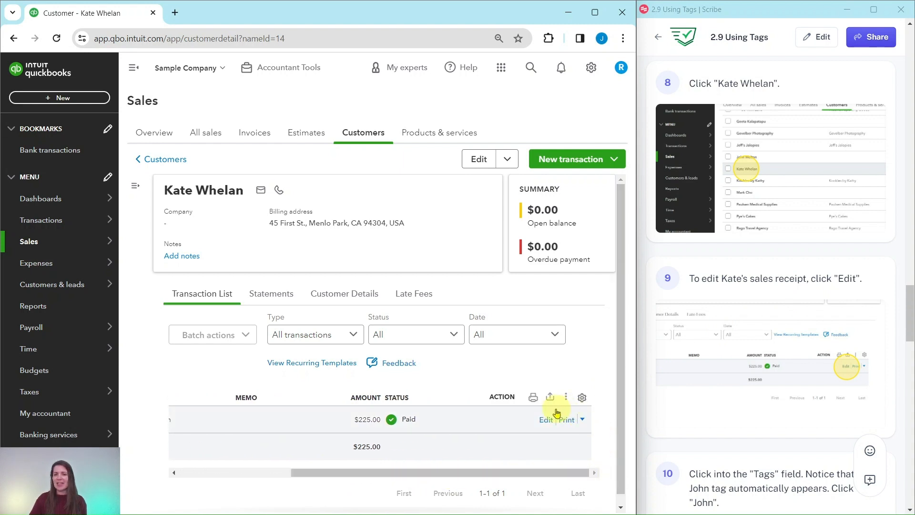
click(546, 421)
scroll(748, 339, down, 4)
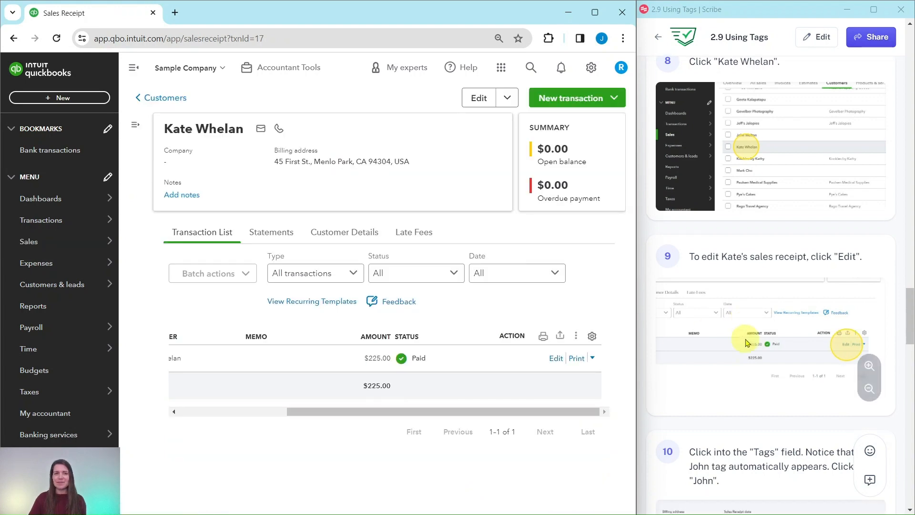
scroll(749, 340, down, 3)
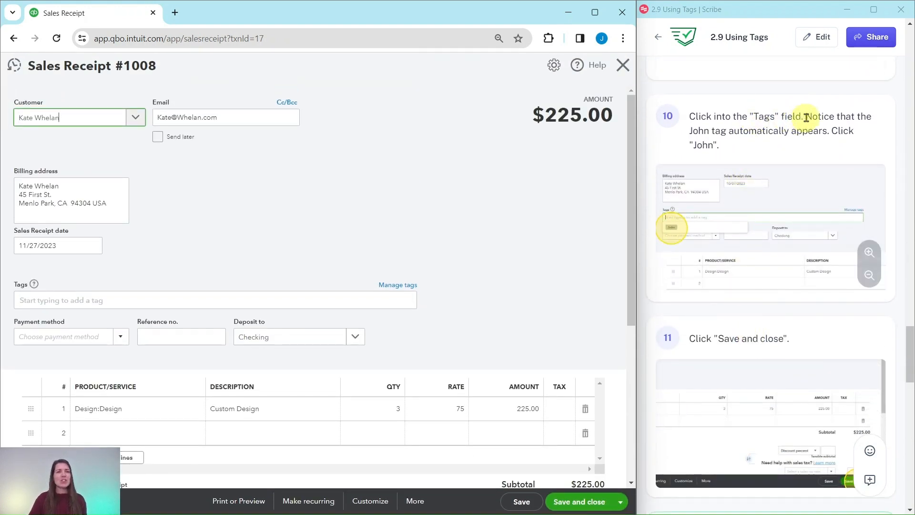
Add the existing John tag to Kate's sales receipt and save and close it.
click(120, 301)
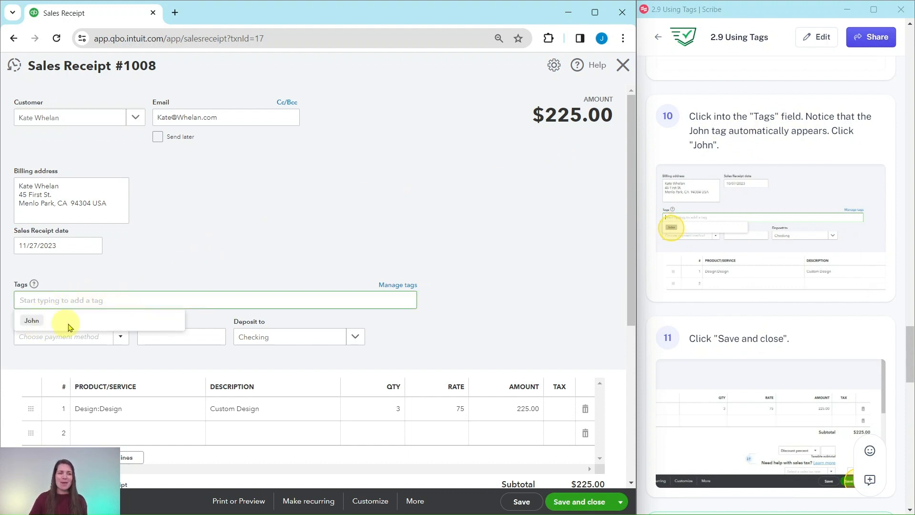
click(31, 321)
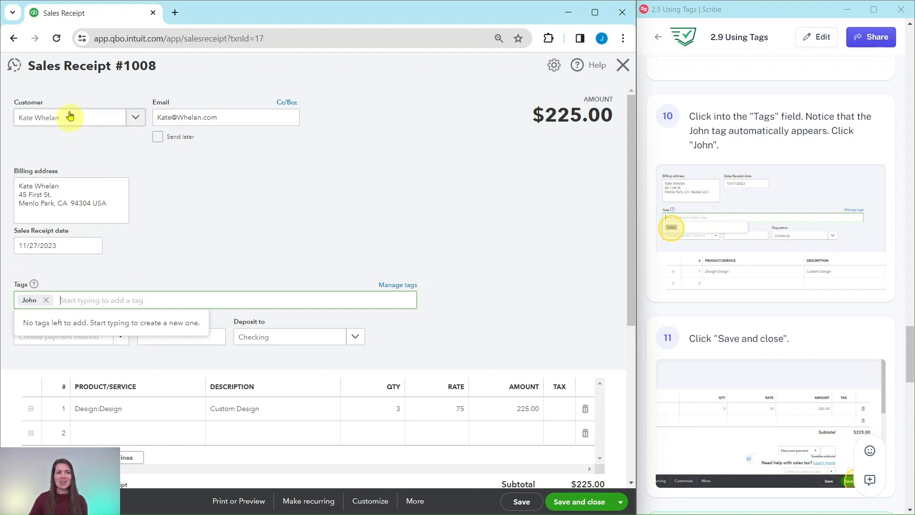
click(590, 322)
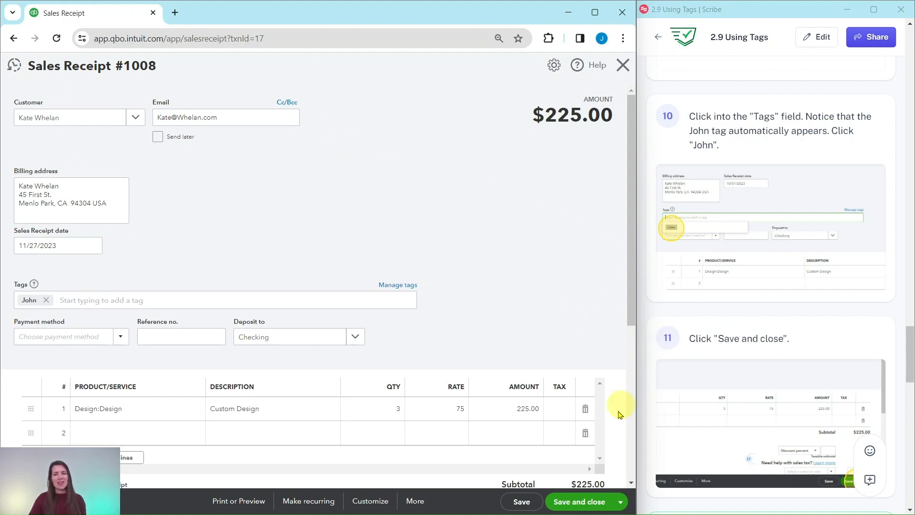
click(581, 502)
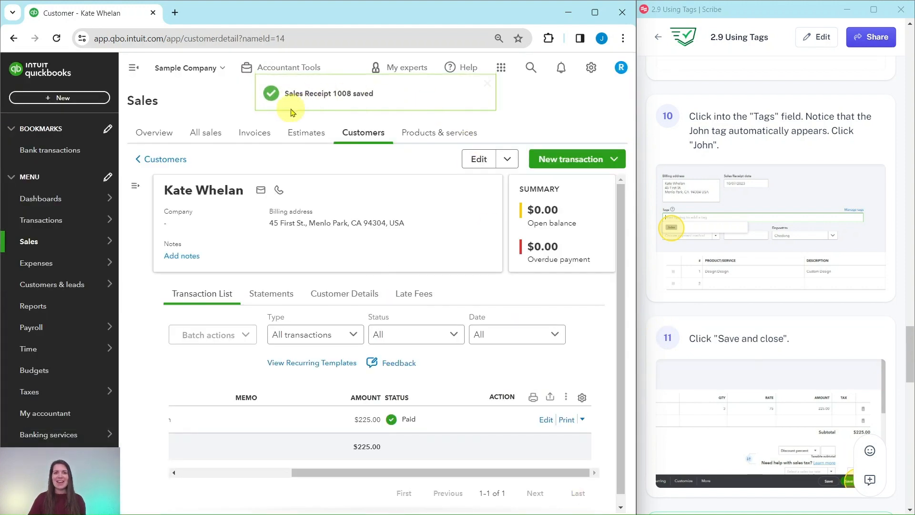
Return to the customers list and open the customer Kookies by Kathy.
scroll(746, 296, down, 8)
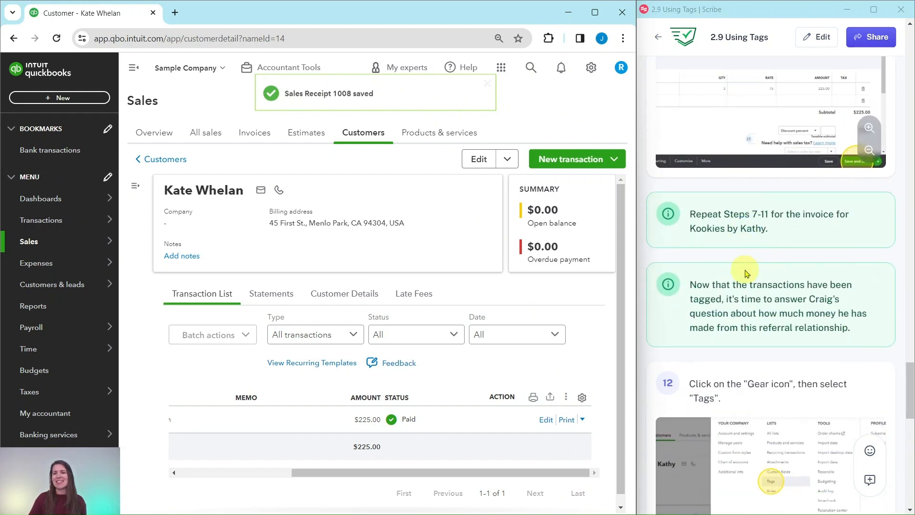
scroll(747, 273, down, 2)
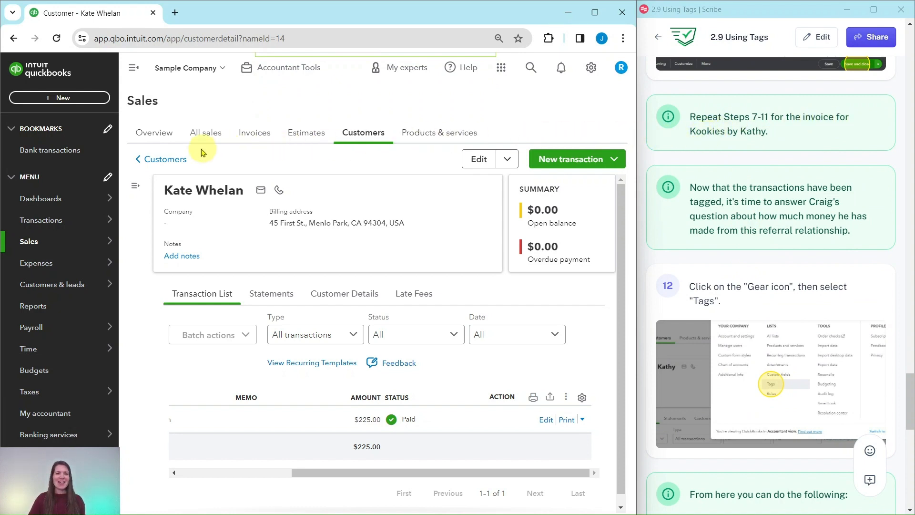
click(162, 165)
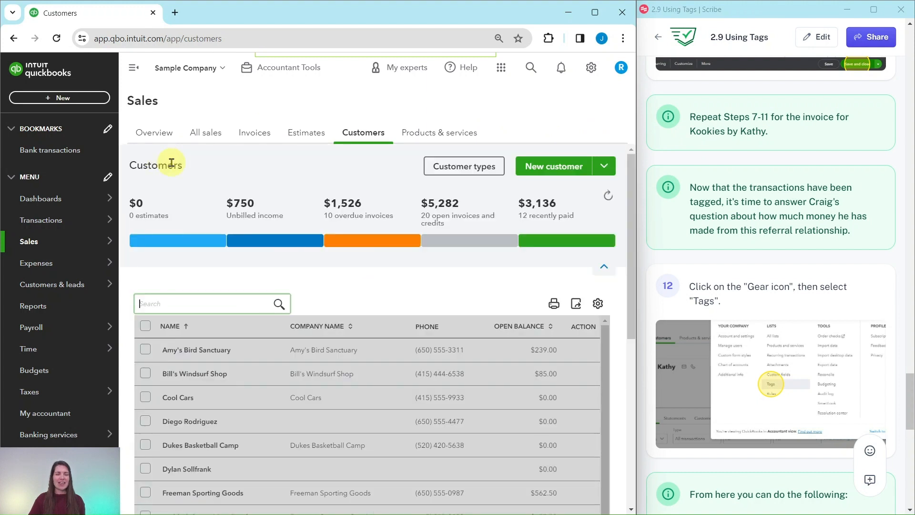
scroll(337, 212, down, 8)
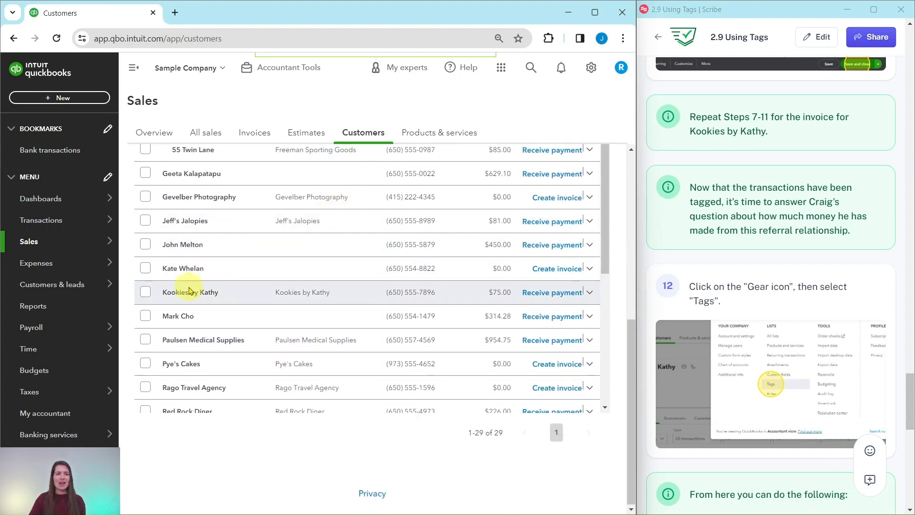
click(185, 300)
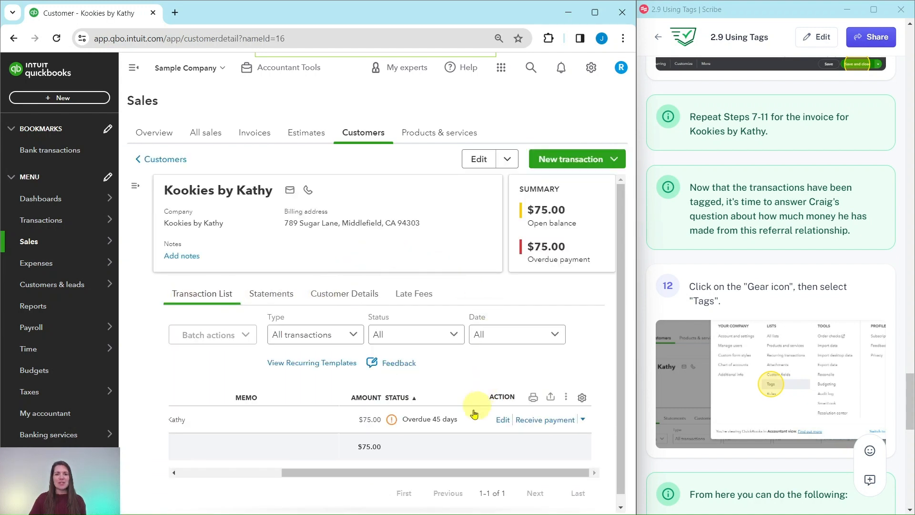
Open Kathy's Invoice 1016 for editing from her transaction list.
drag(434, 473, 282, 478)
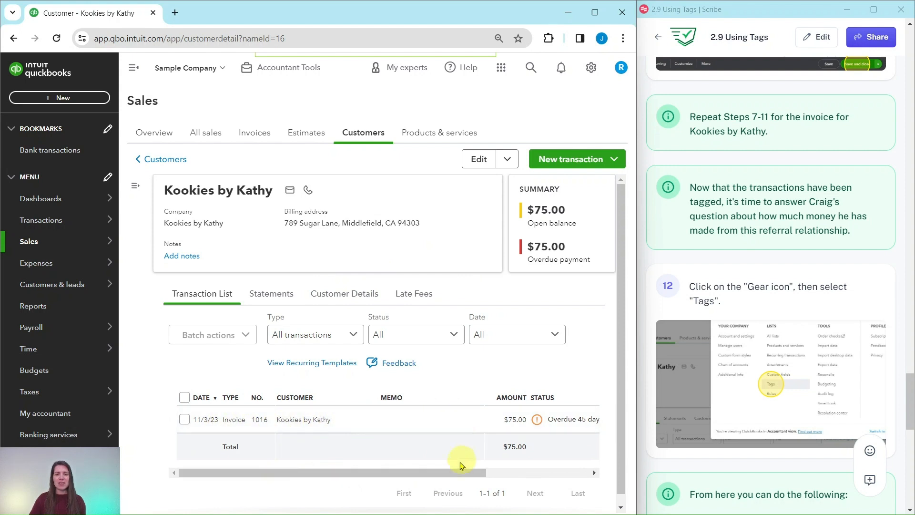
drag(449, 472, 579, 474)
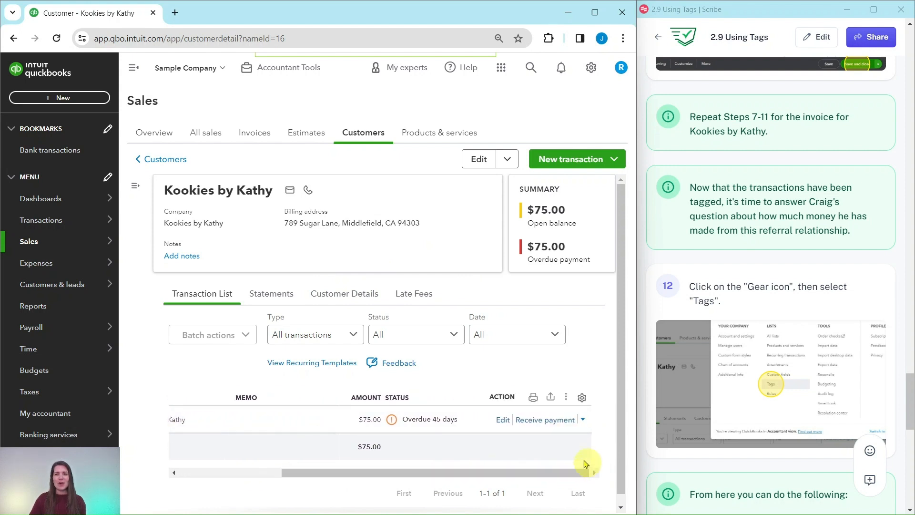
click(503, 422)
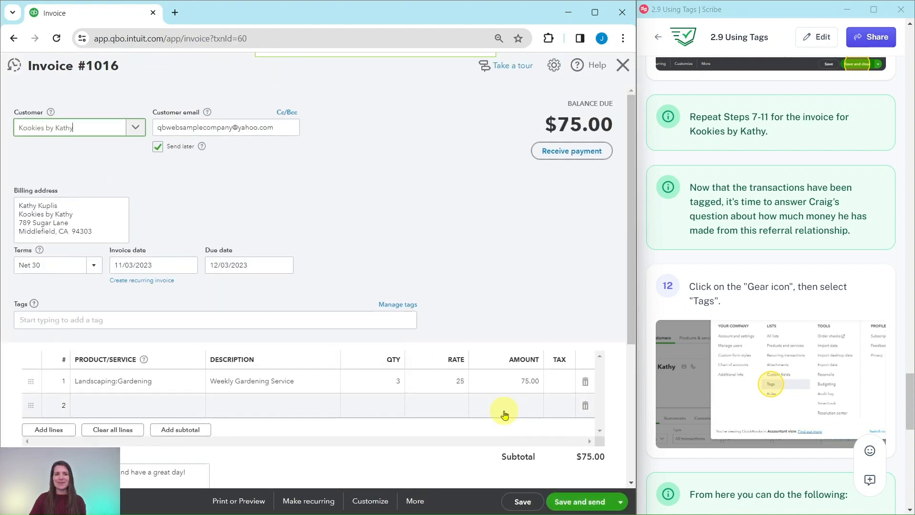
Add the existing John tag to the Kookies by Kathy invoice and save and close it.
click(46, 322)
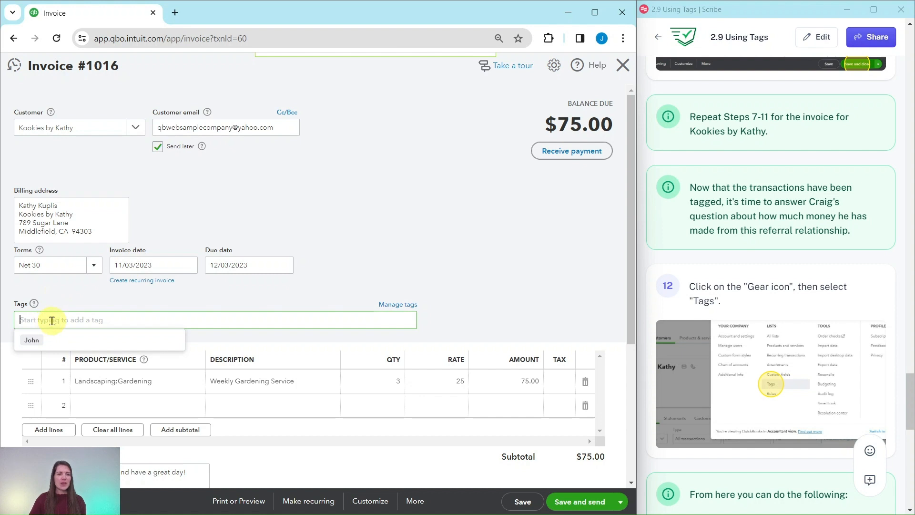
click(32, 341)
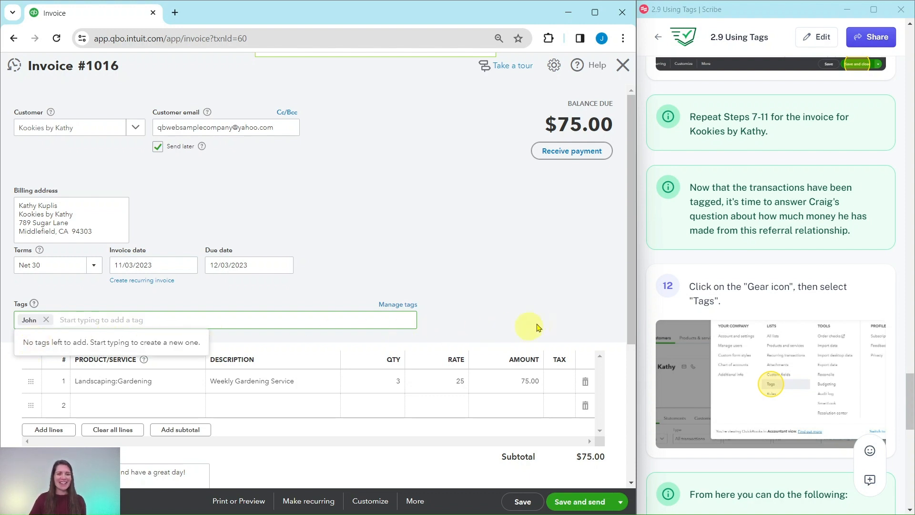
click(546, 323)
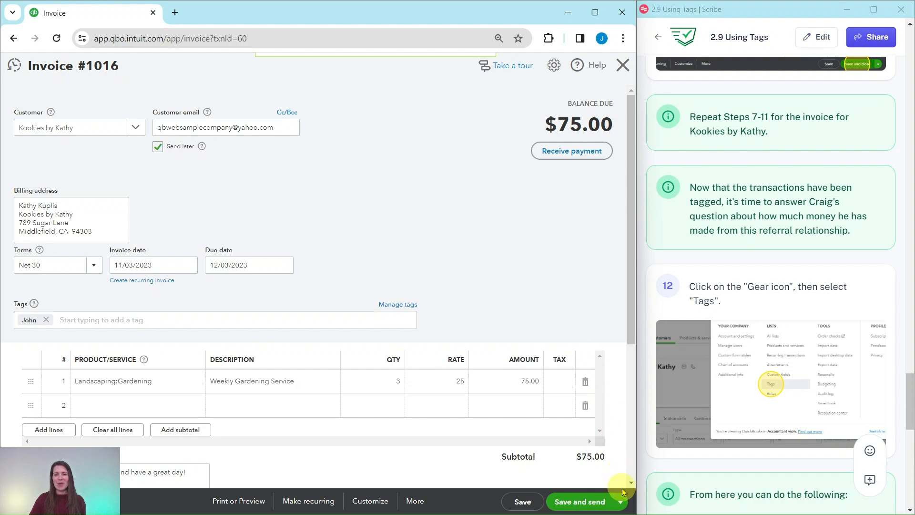
click(622, 503)
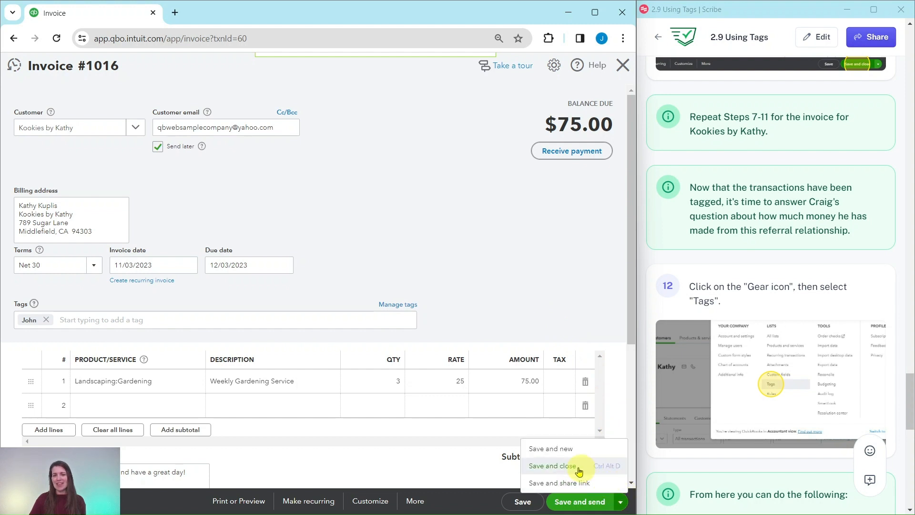
click(554, 471)
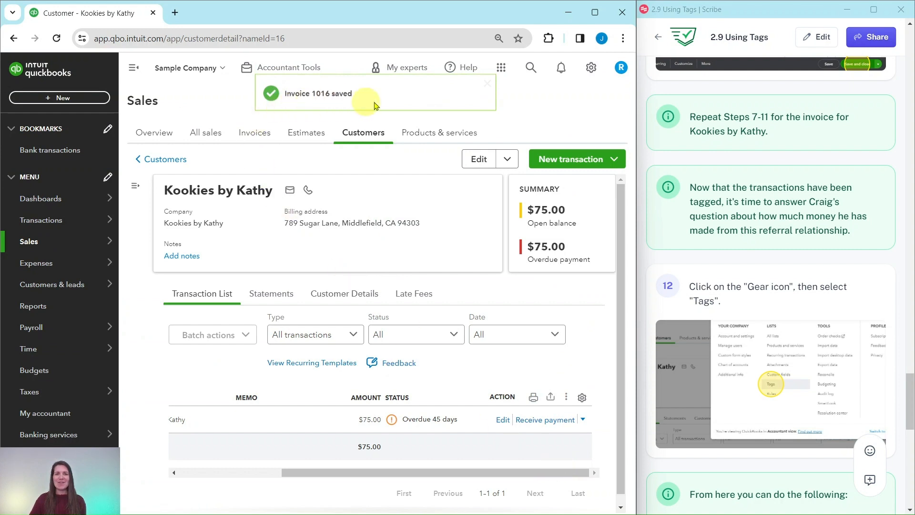
Open the Tags list from the settings gear menu.
scroll(751, 213, down, 1)
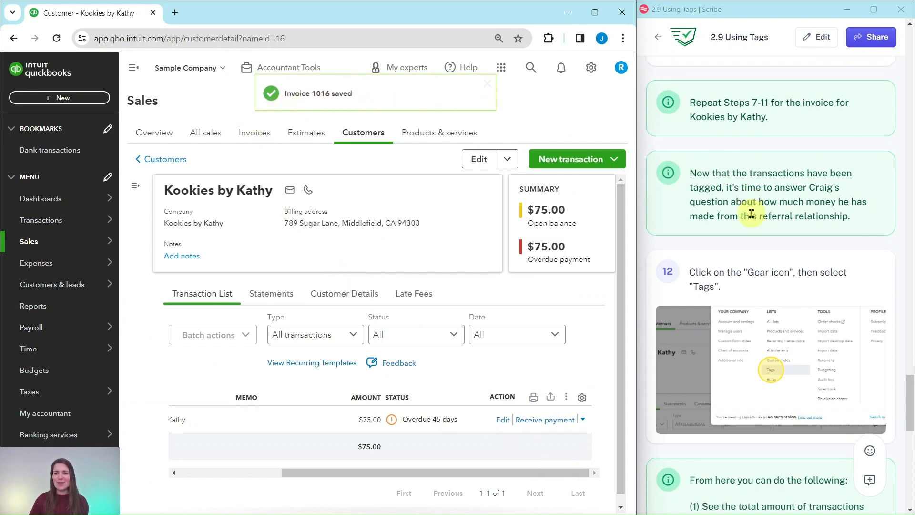
scroll(752, 210, down, 2)
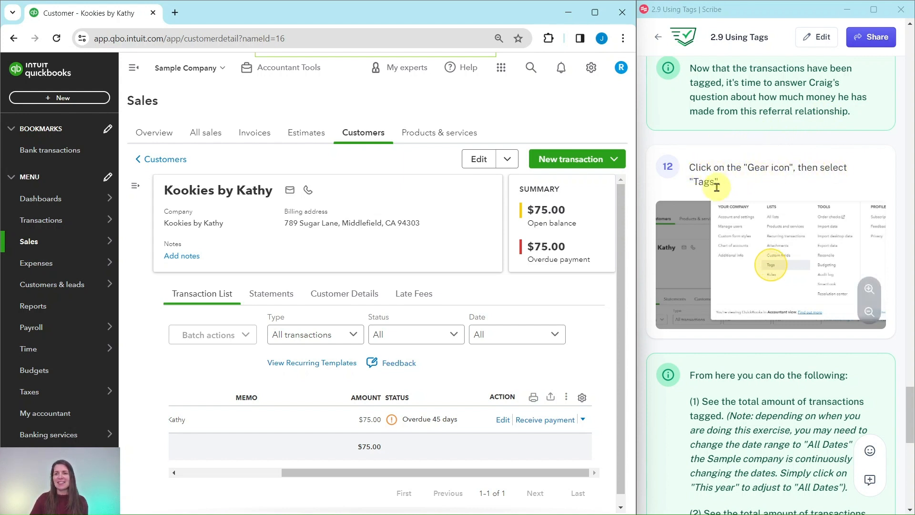
click(592, 68)
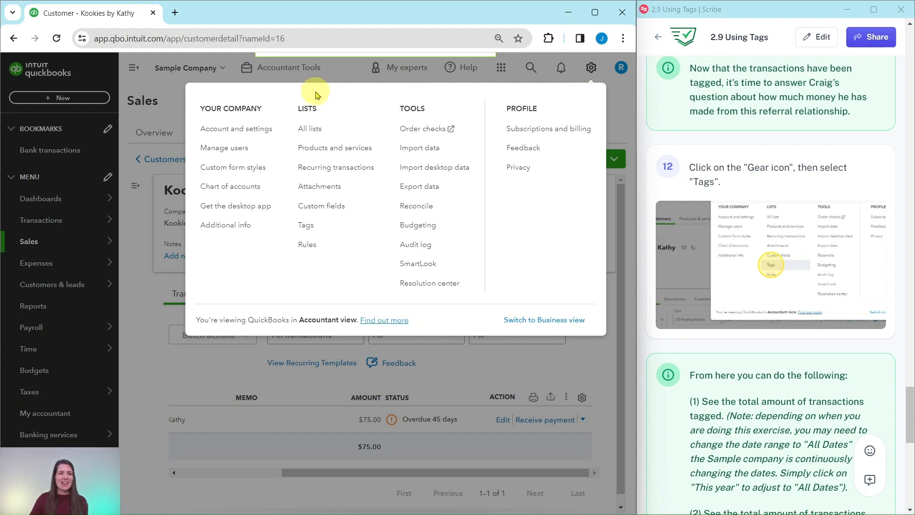
click(307, 228)
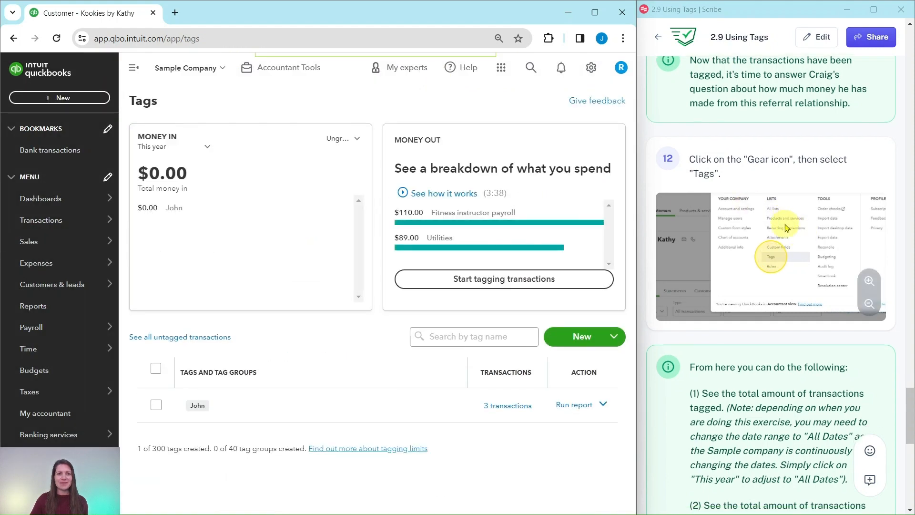
Change the Money In date range on the Tags page to All dates.
scroll(787, 227, down, 5)
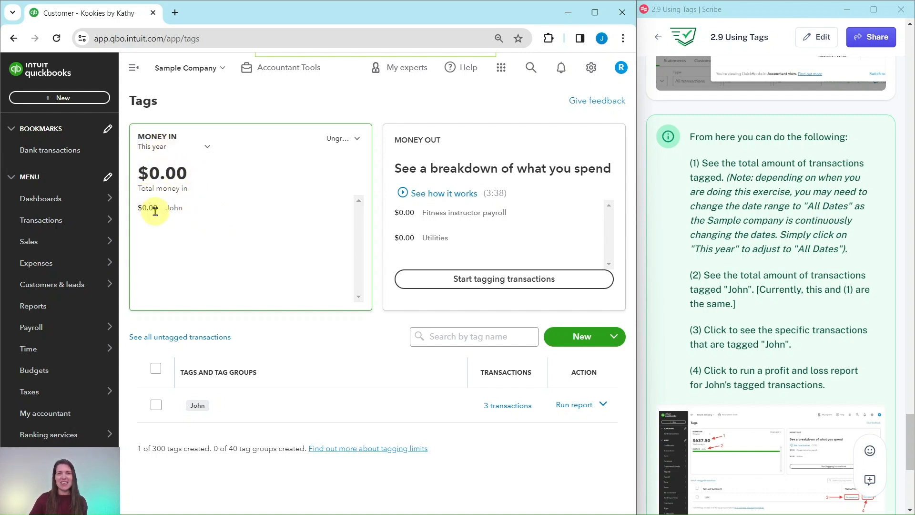
click(206, 149)
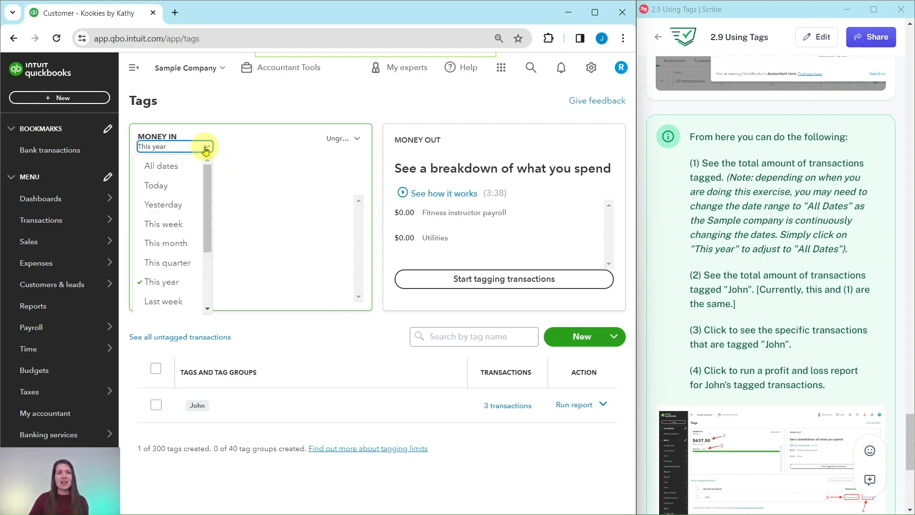
click(160, 169)
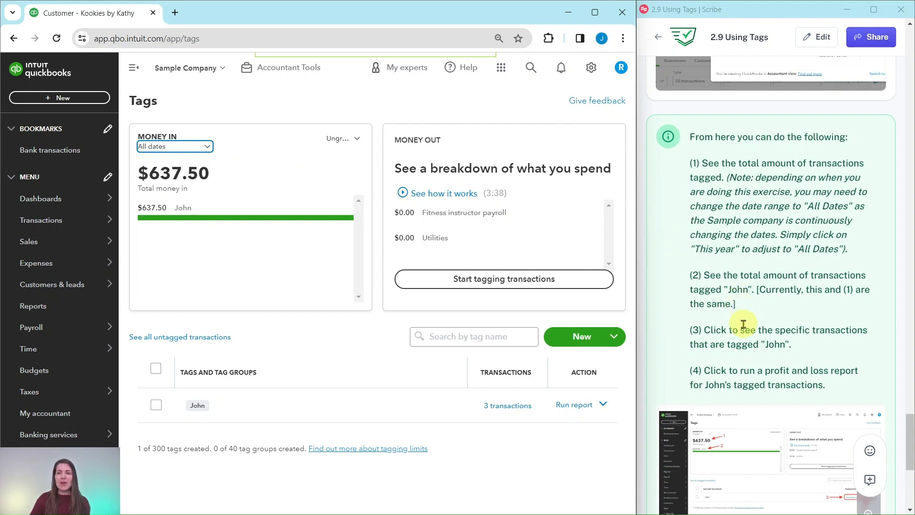
scroll(746, 362, down, 1)
scroll(763, 278, down, 1)
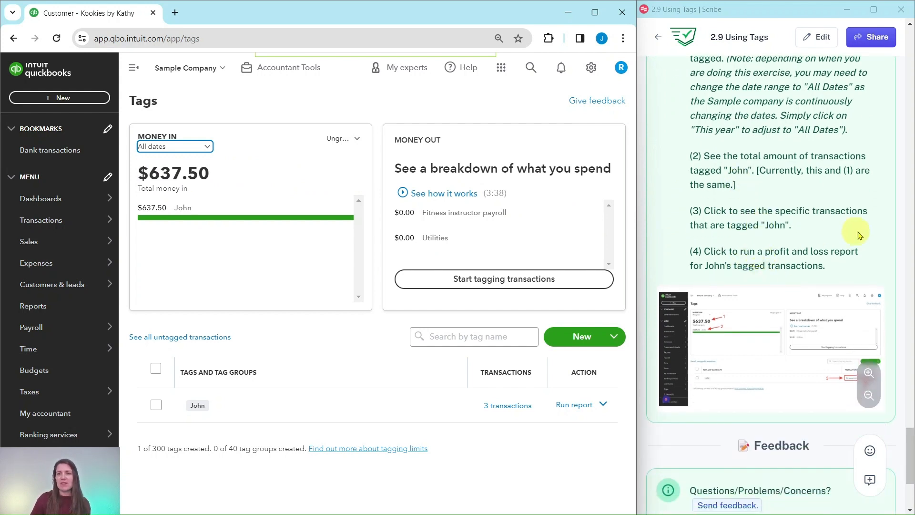